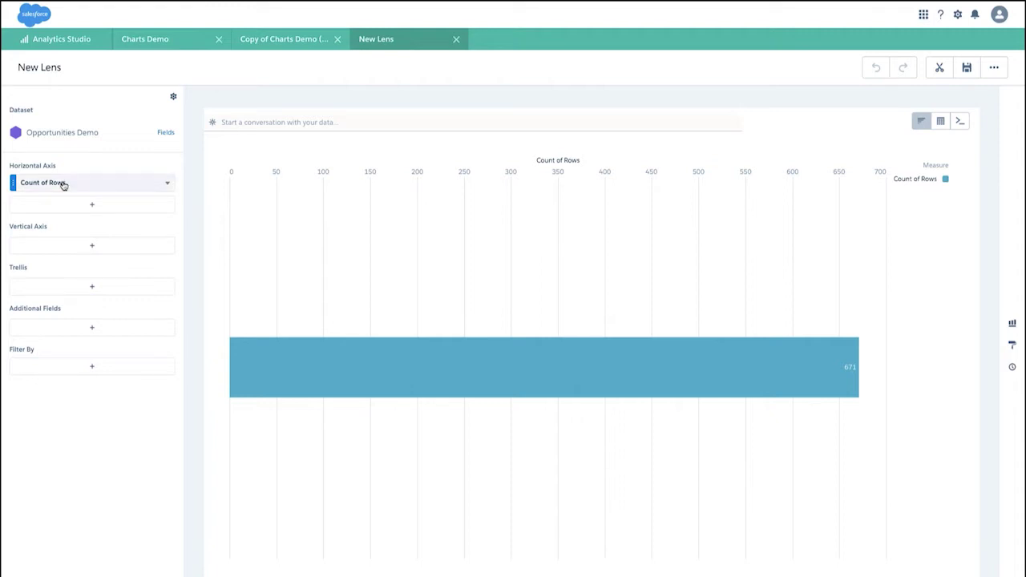
# Group the Count of Rows bars by Stage and bring up the Suggested Charts panel
pyautogui.click(78, 246)
pyautogui.write('s')
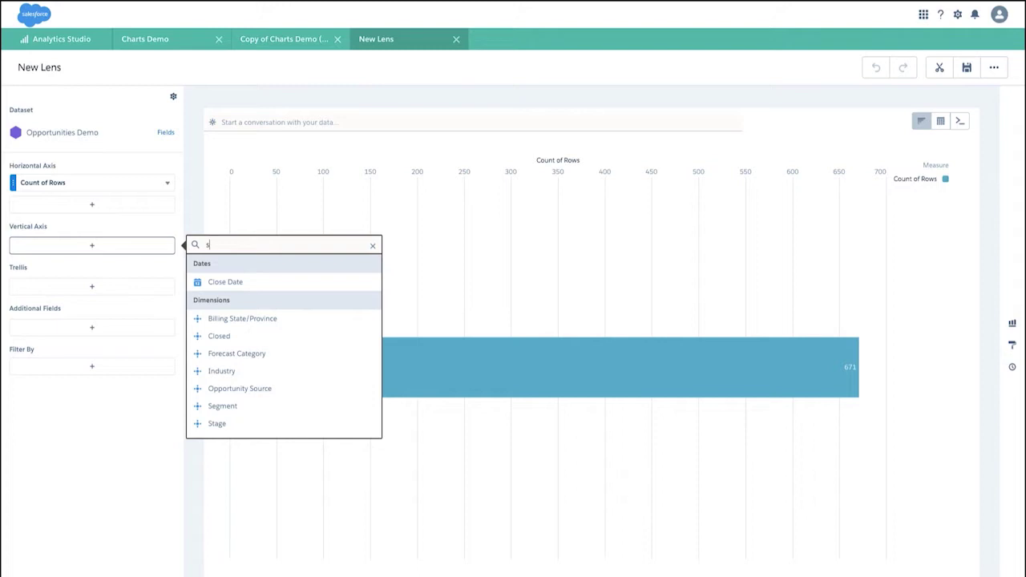
pyautogui.write('tage')
pyautogui.click(213, 285)
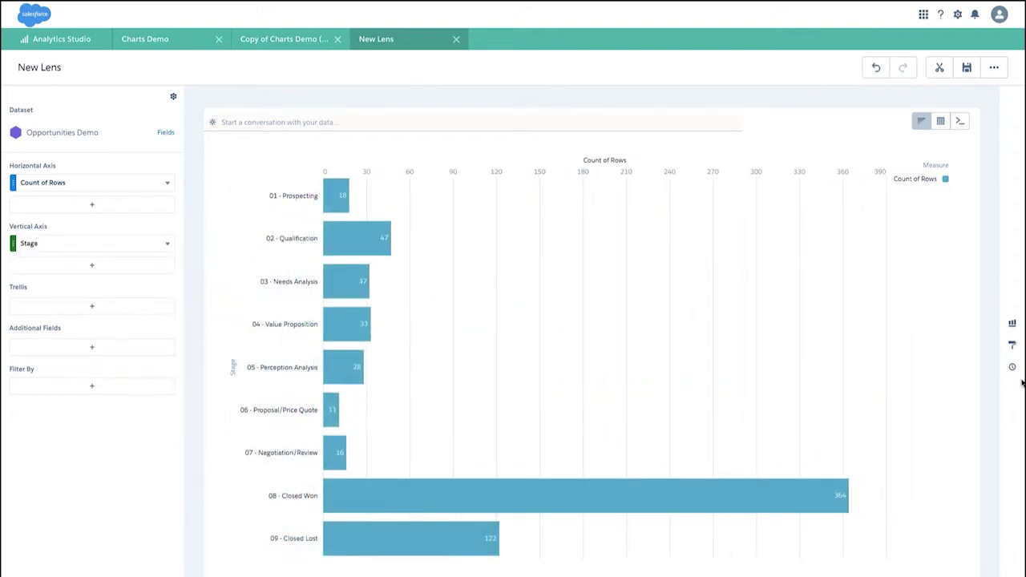
pyautogui.click(1013, 324)
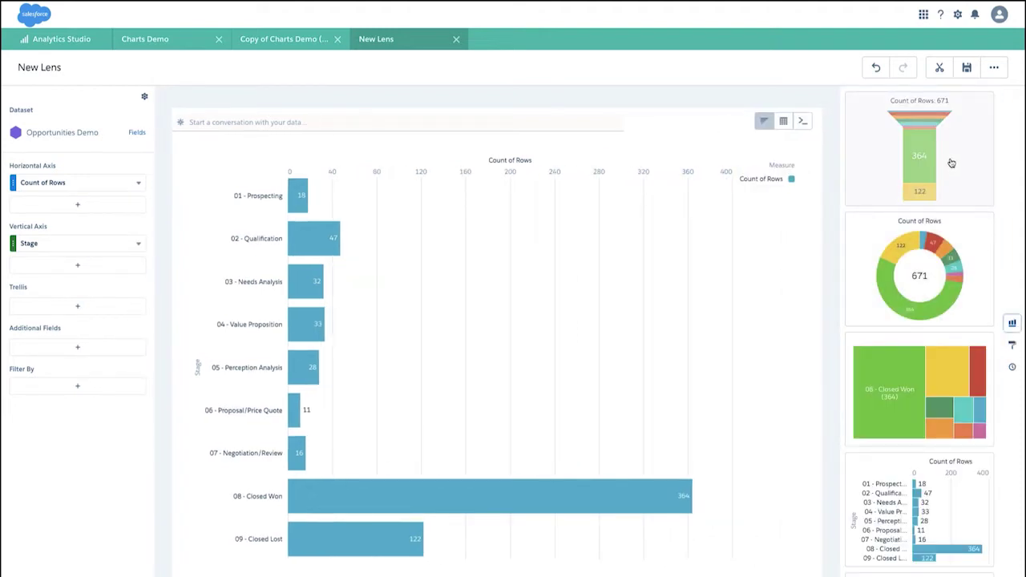
# Try funnel, donut, bar and treemap versions of the stage counts, ending back on the donut
pyautogui.click(951, 163)
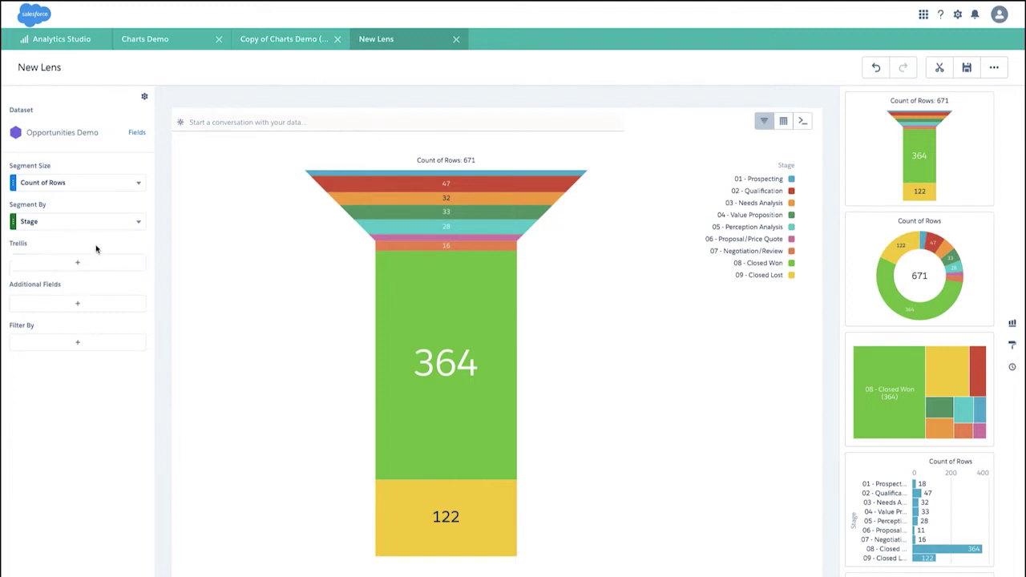
pyautogui.click(914, 296)
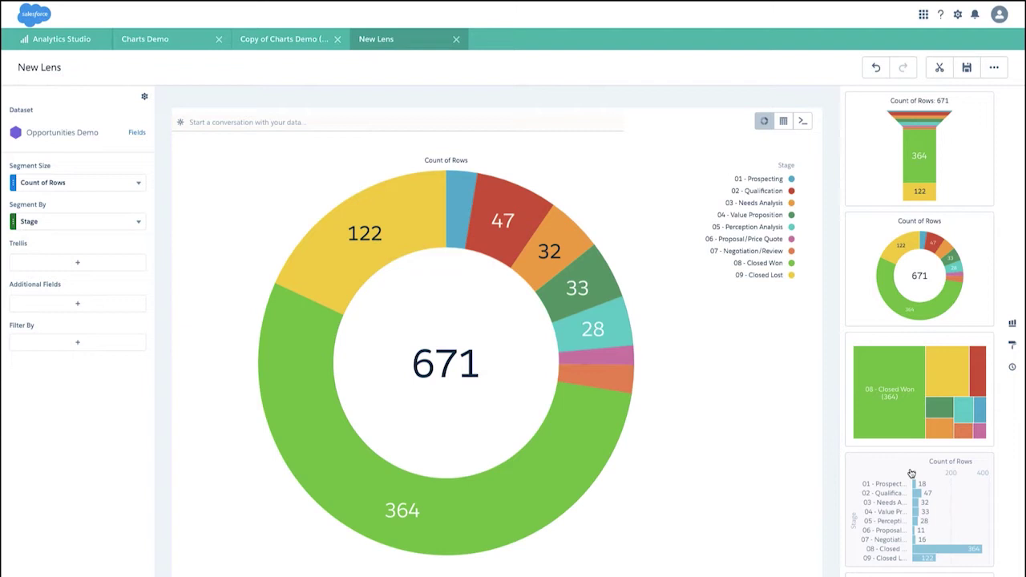
pyautogui.click(911, 474)
pyautogui.click(928, 406)
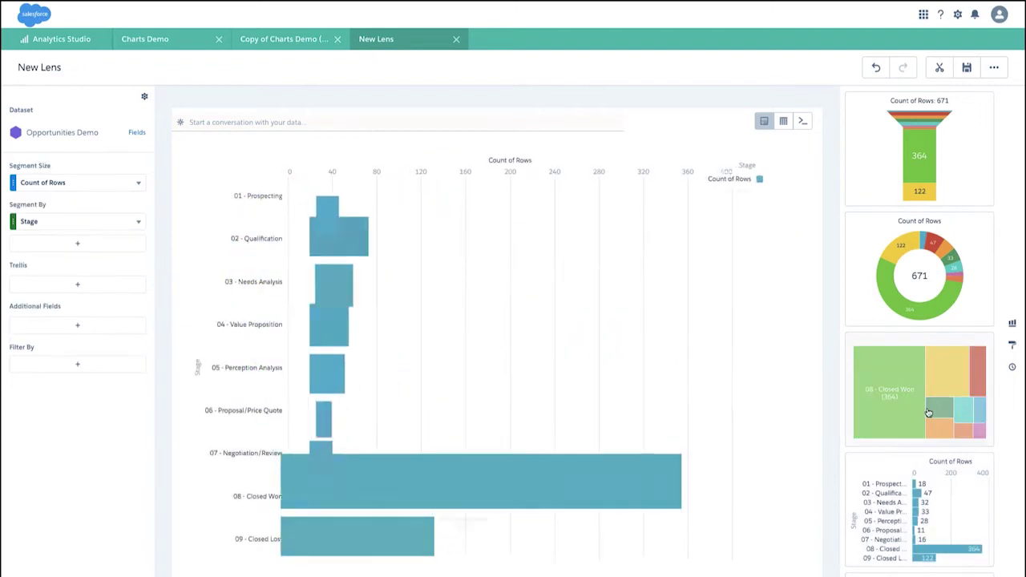
pyautogui.click(923, 311)
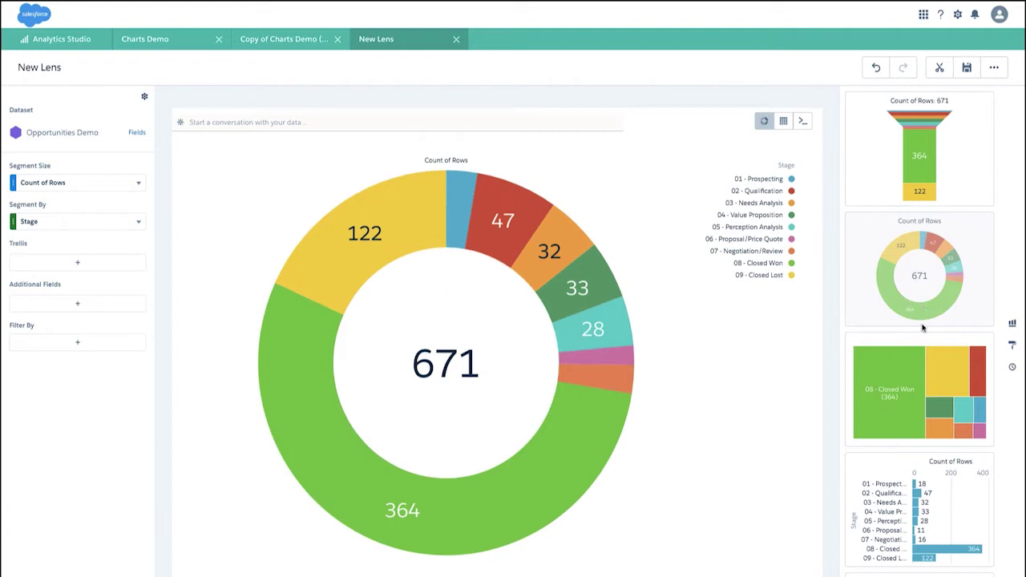
pyautogui.scroll(-1, 911, 413)
pyautogui.scroll(-3, 911, 413)
# Switch to a horizontal dot plot, size bubbles by Sum of Amount, then apply the count-versus-amount scatter
pyautogui.click(911, 413)
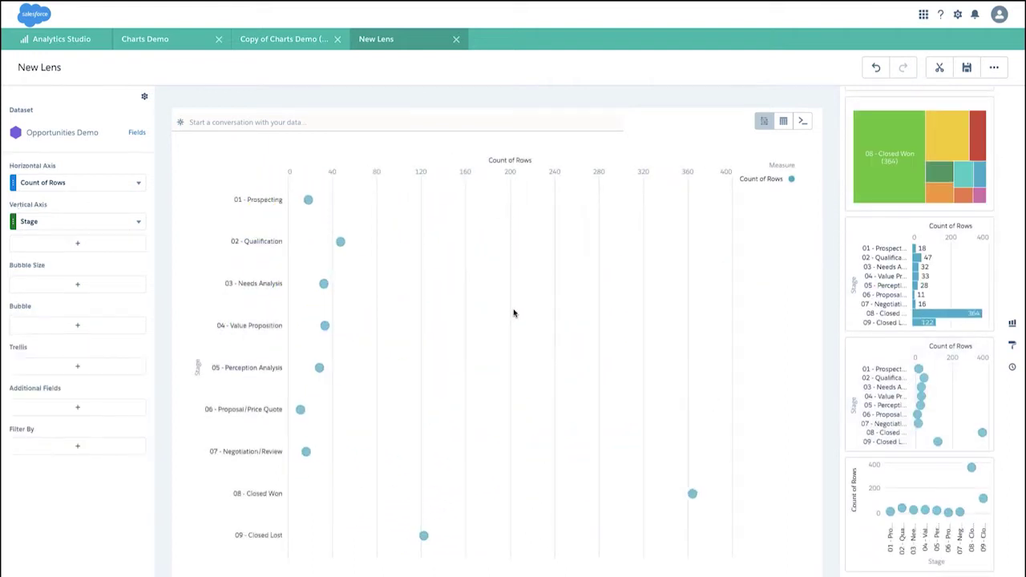
pyautogui.click(86, 291)
pyautogui.click(244, 338)
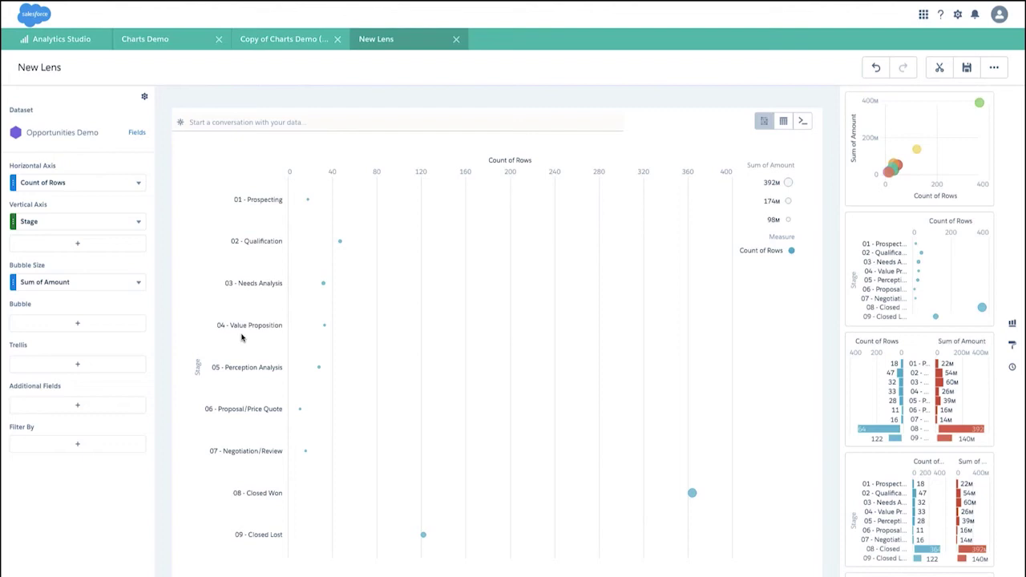
pyautogui.click(914, 205)
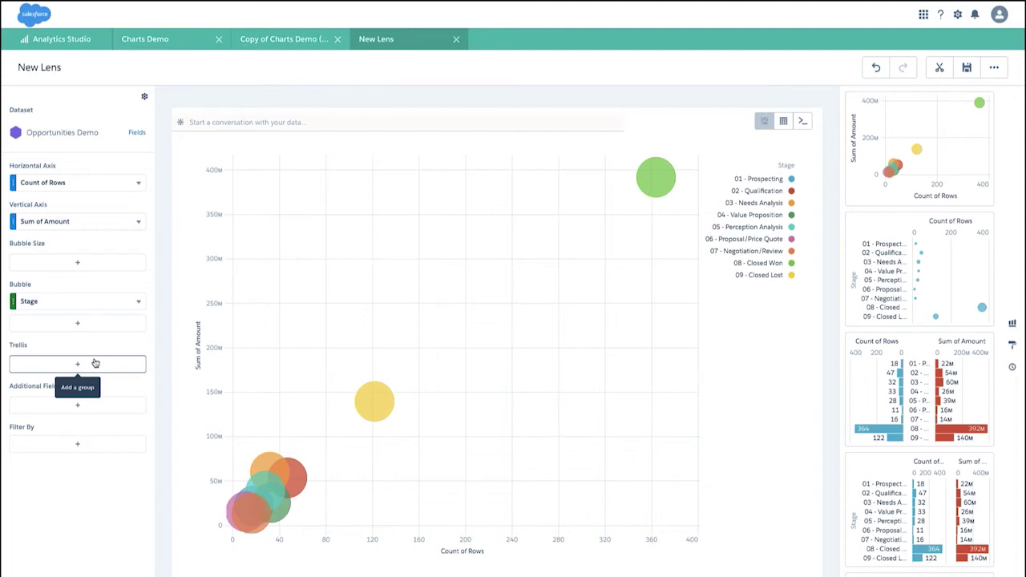
# Split the scatter chart into Trellis panels by Industry
pyautogui.click(94, 363)
pyautogui.scroll(-3, 213, 509)
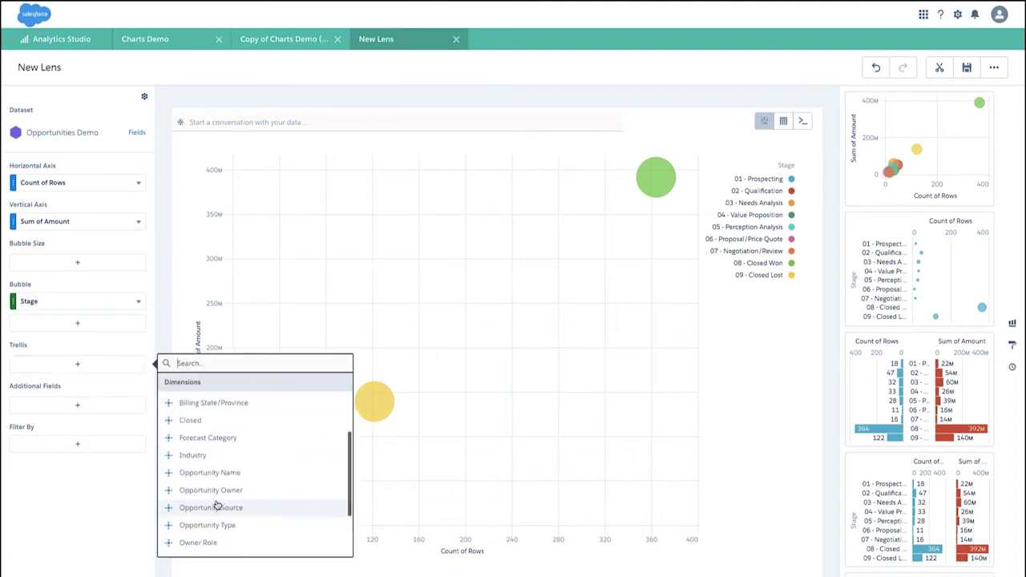
pyautogui.click(239, 462)
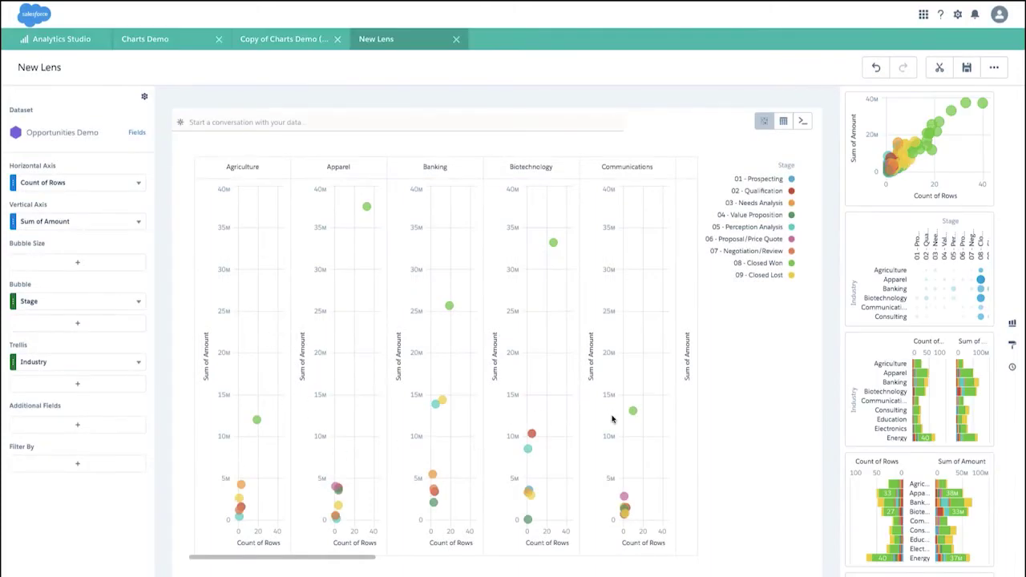
# Restore the earlier 'Updated chart to: Bar' version from the lens History
pyautogui.click(1012, 366)
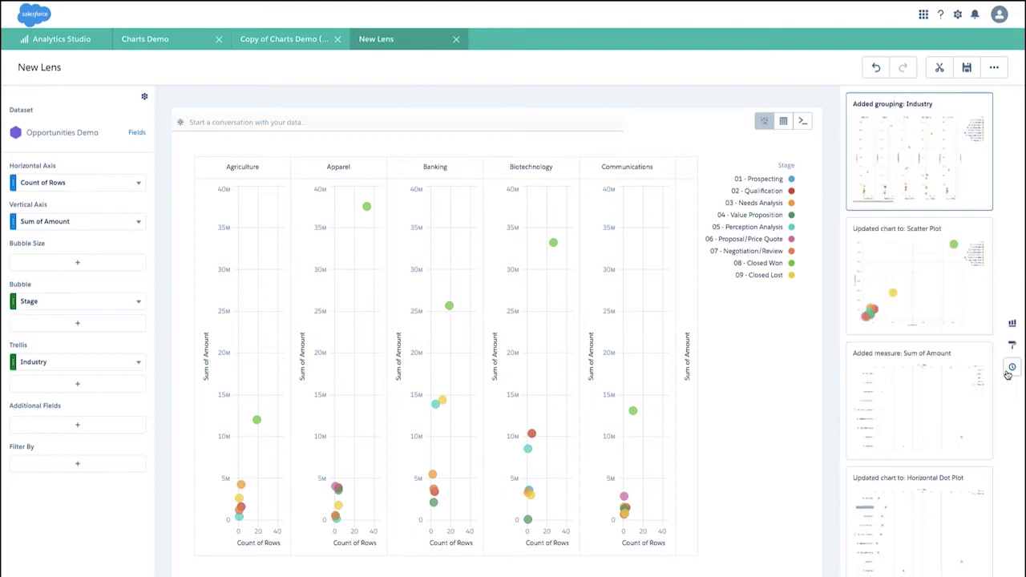
pyautogui.scroll(-3, 967, 411)
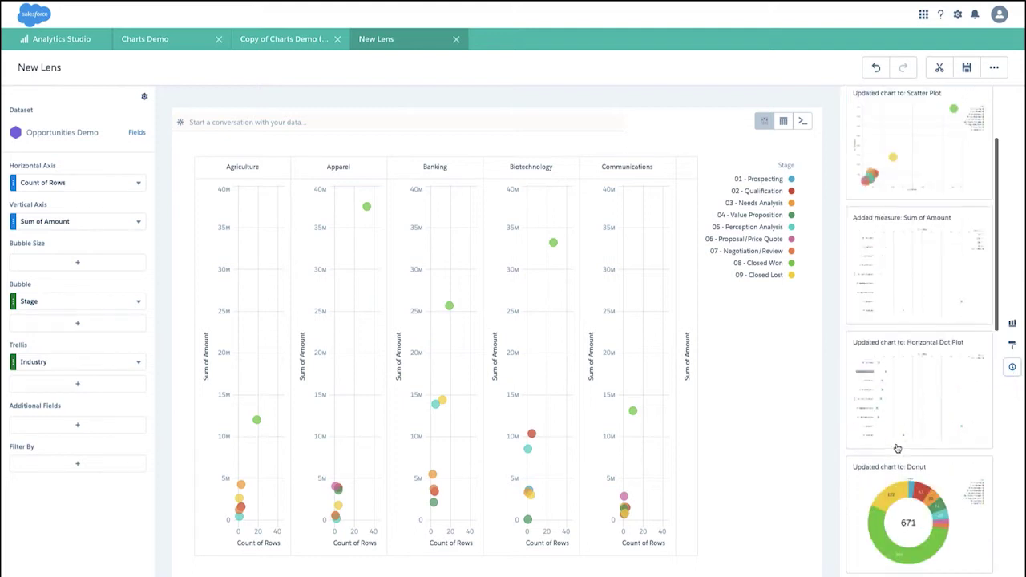
pyautogui.scroll(-4, 898, 449)
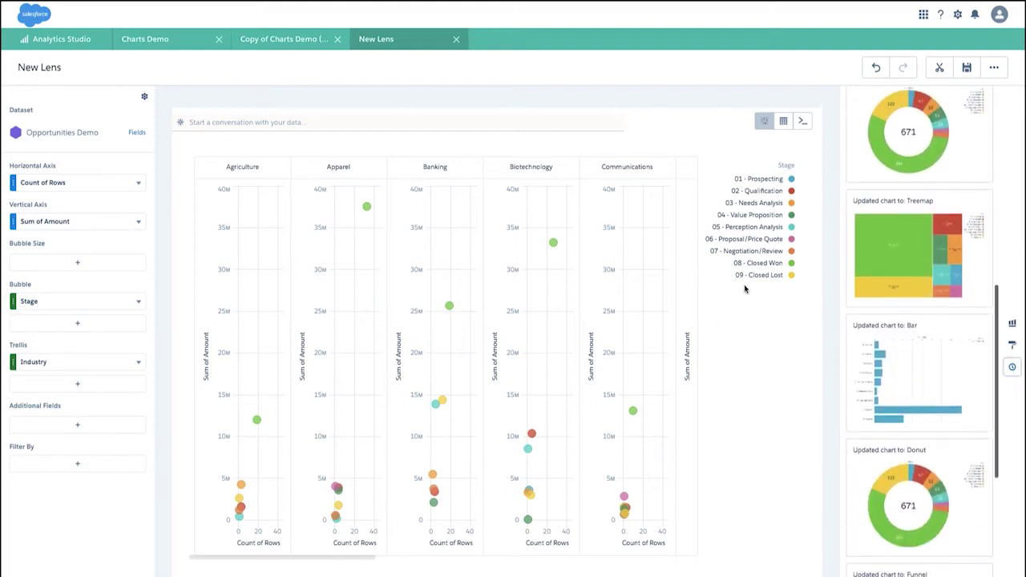
pyautogui.click(910, 374)
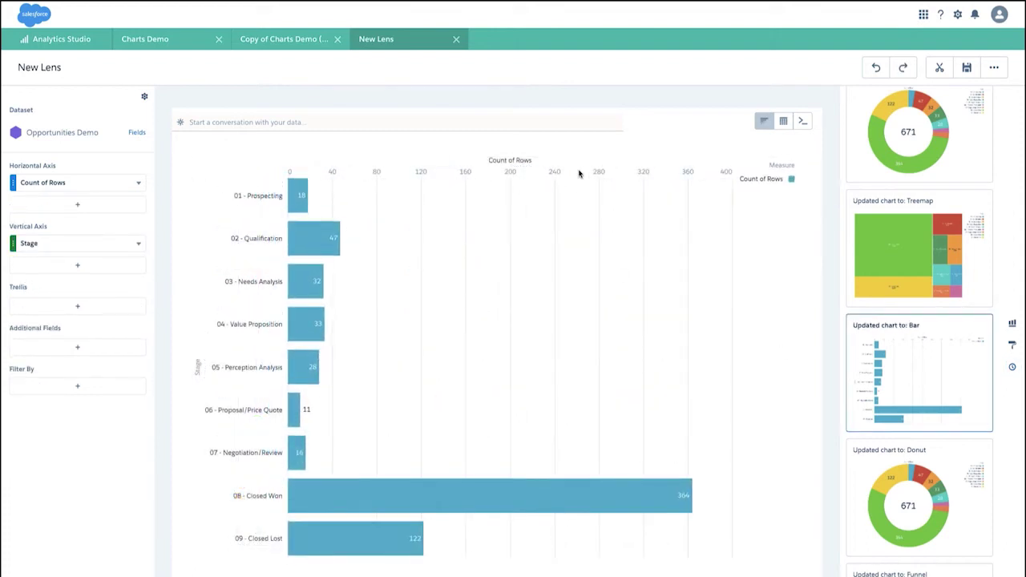
# Sort the bars by Count of Rows descending and regroup them by Close Date Year-Month
pyautogui.click(530, 163)
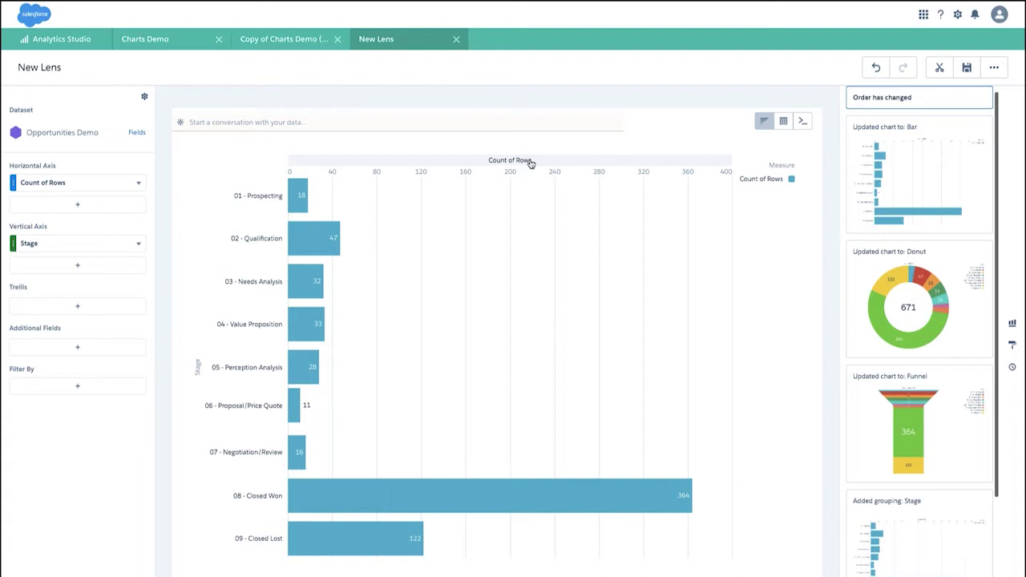
pyautogui.click(497, 165)
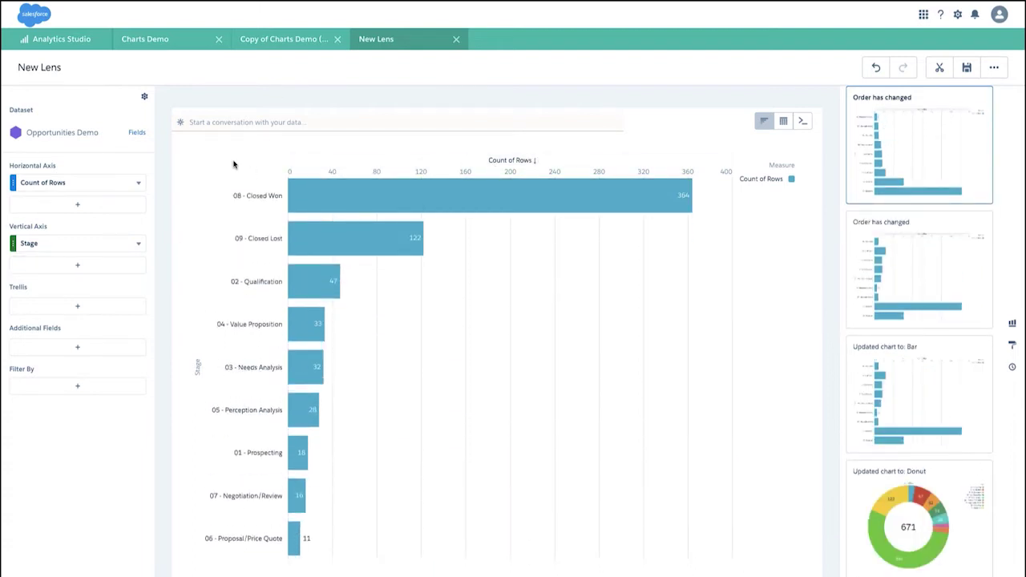
pyautogui.click(81, 243)
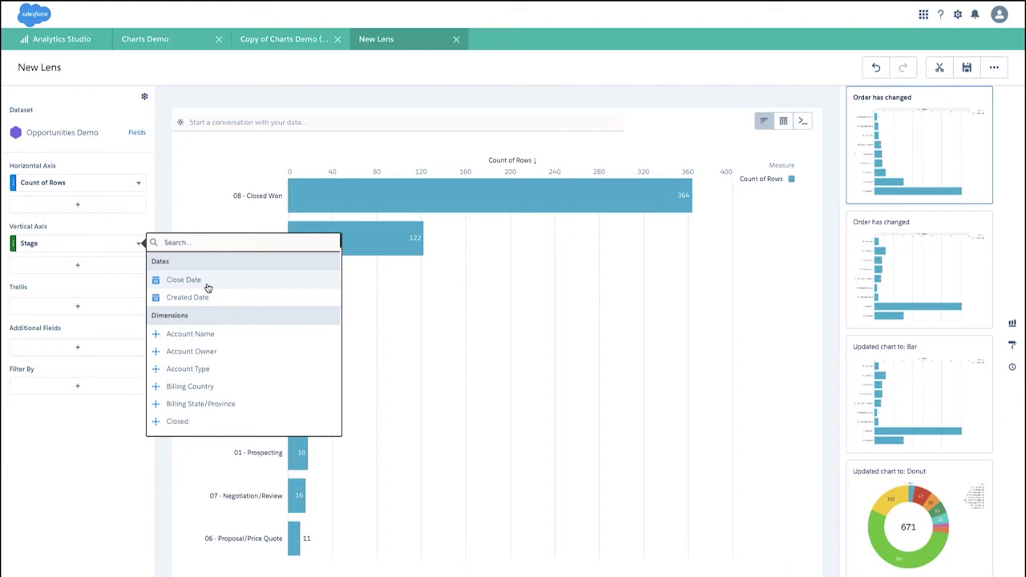
pyautogui.click(201, 282)
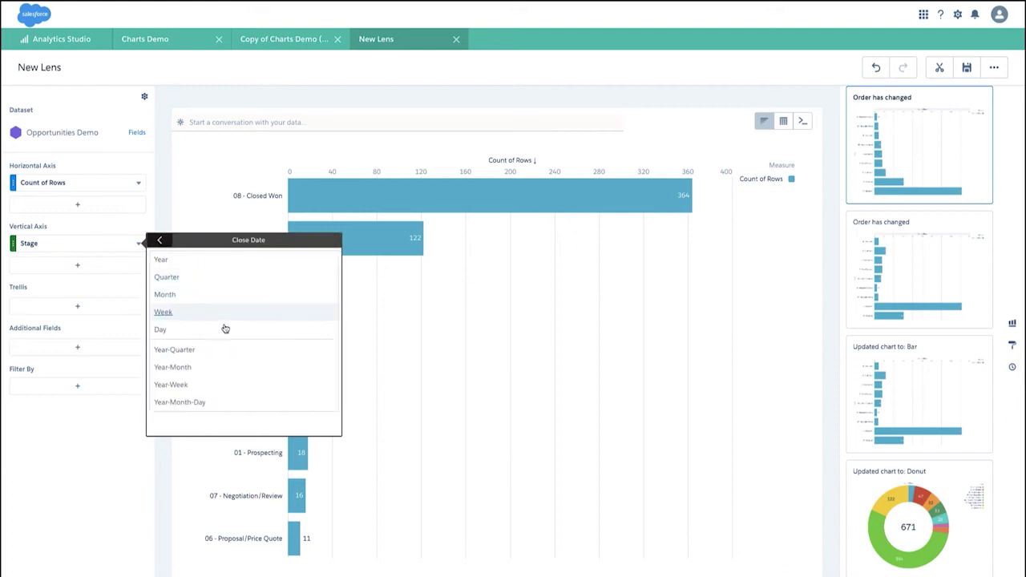
pyautogui.click(223, 369)
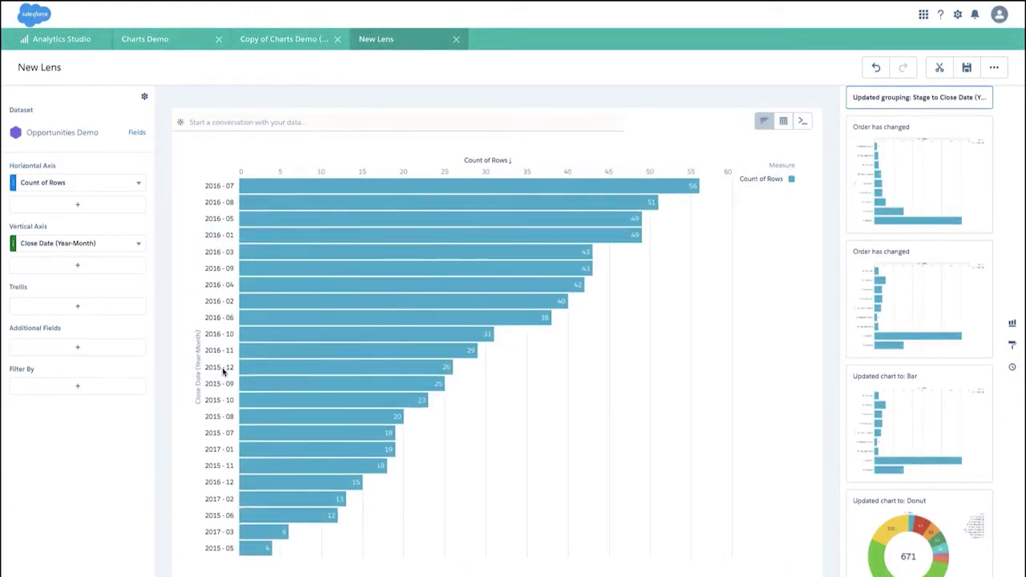
# Show the lens as a Time Bar chart, then switch to the Copy of Charts Demo (with markers) dashboard
pyautogui.click(764, 121)
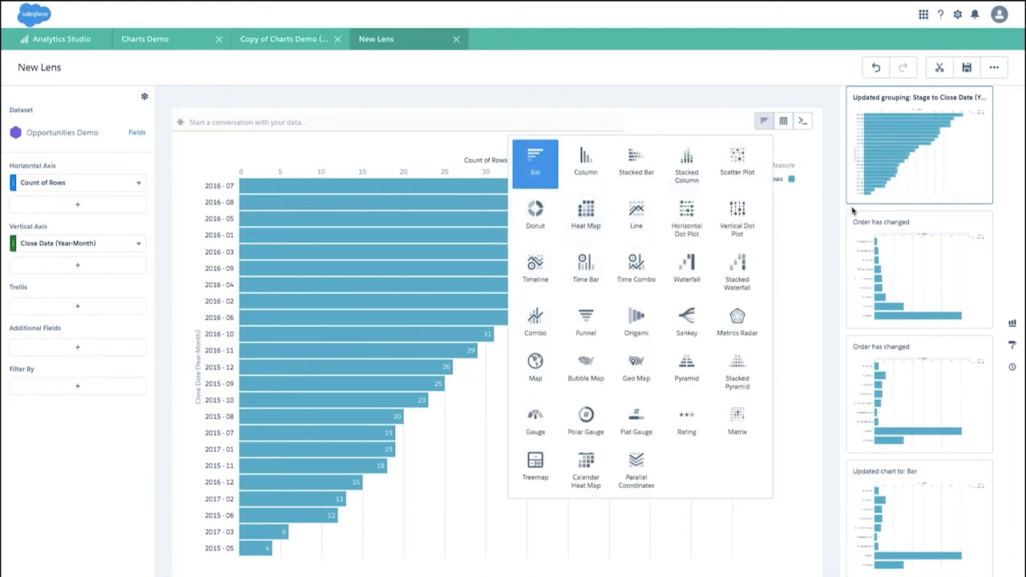
pyautogui.click(537, 275)
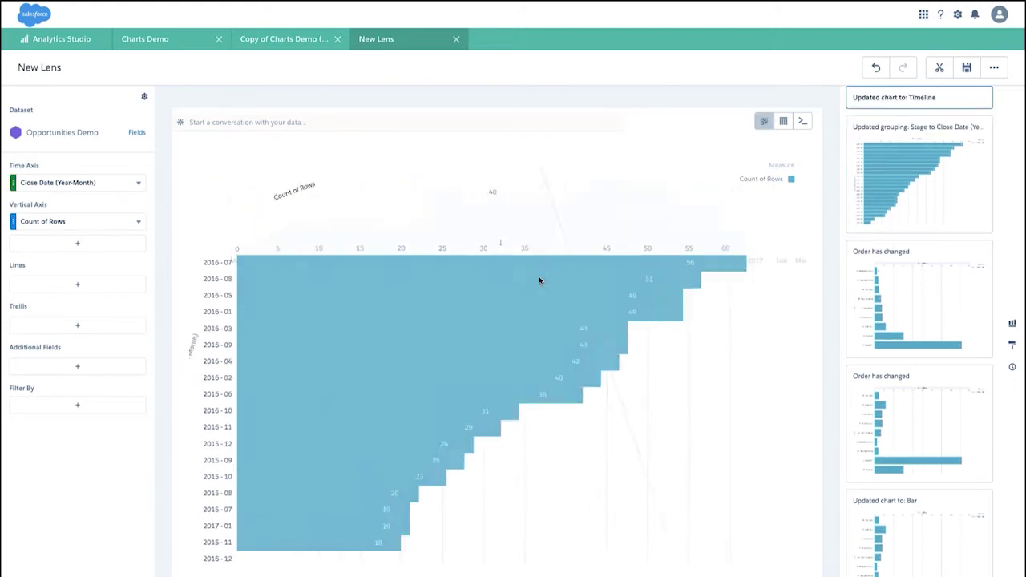
pyautogui.click(764, 121)
pyautogui.click(586, 273)
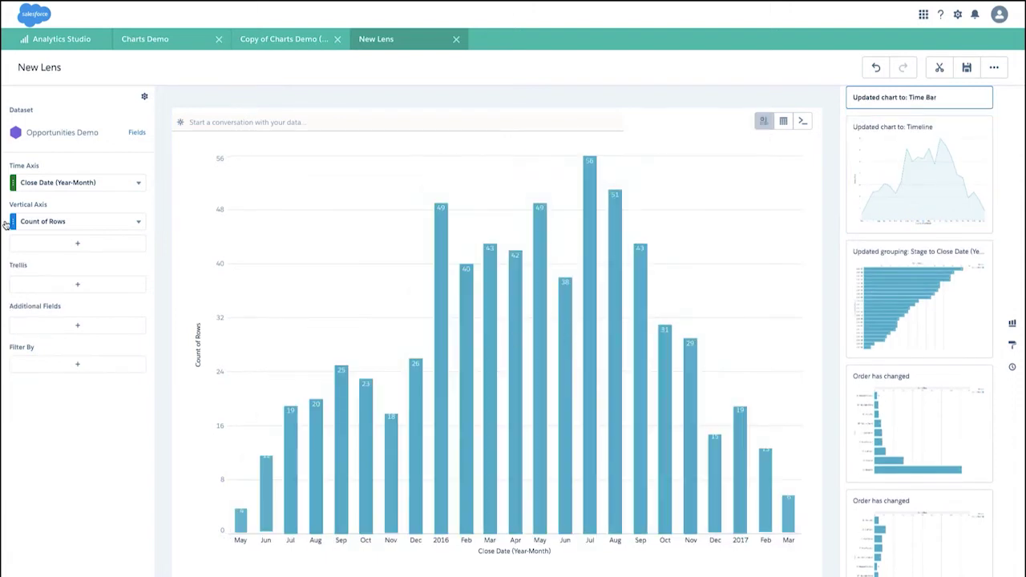
pyautogui.click(764, 121)
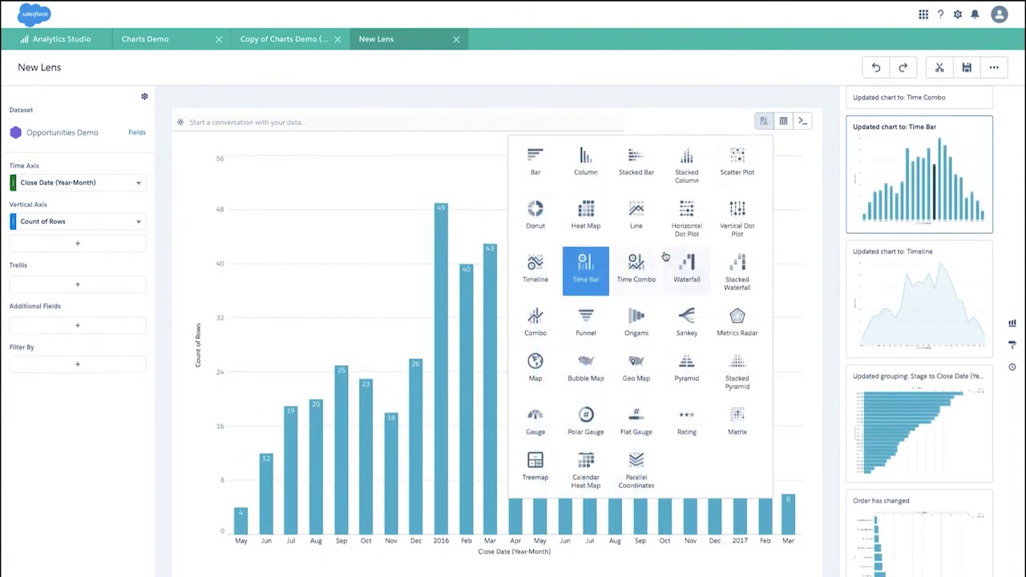
pyautogui.click(277, 47)
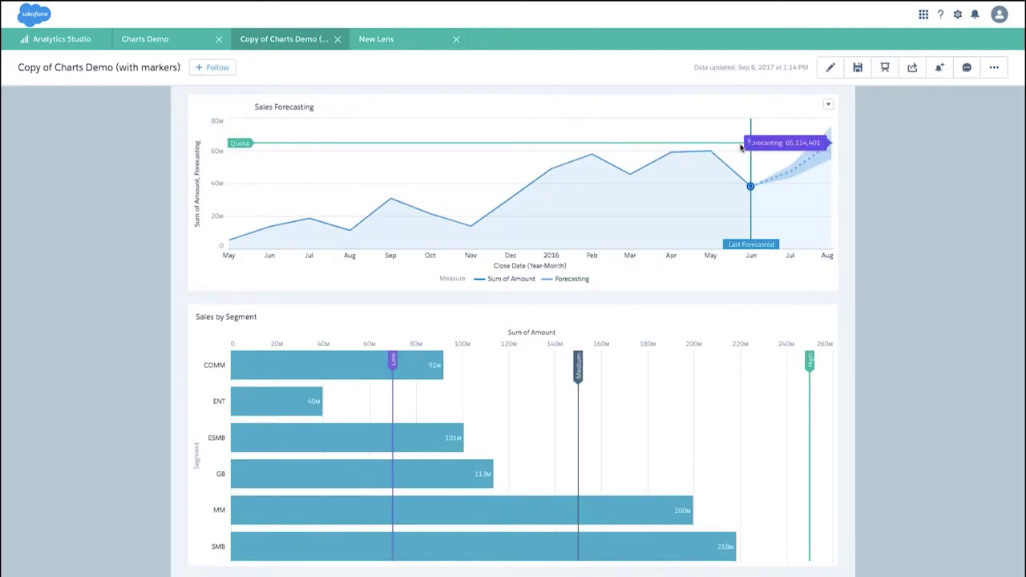
# Select the Sales Forecasting chart and place a chart marker on its February 2016 point
pyautogui.moveTo(760, 191)
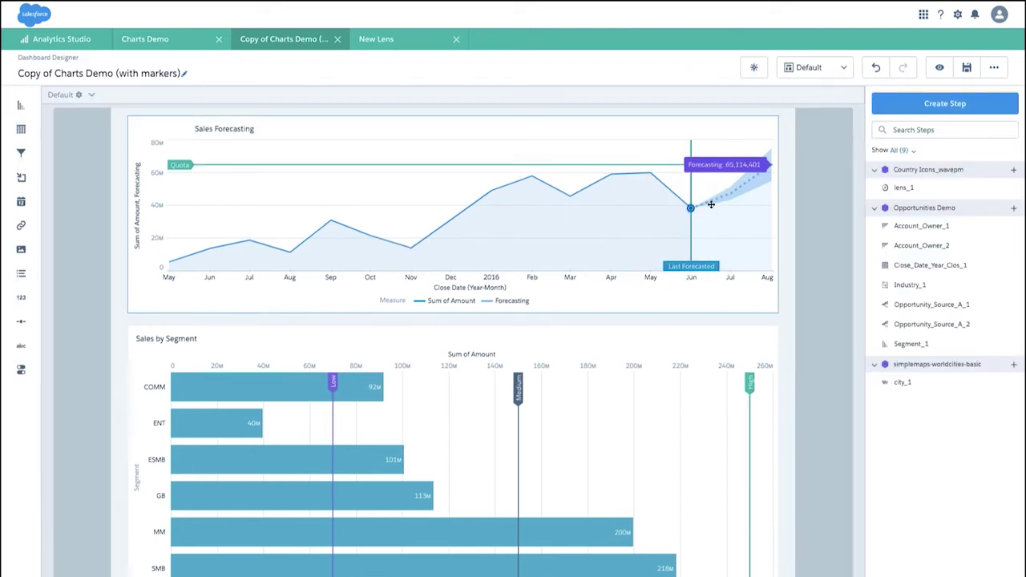
pyautogui.click(722, 237)
pyautogui.scroll(-5, 974, 499)
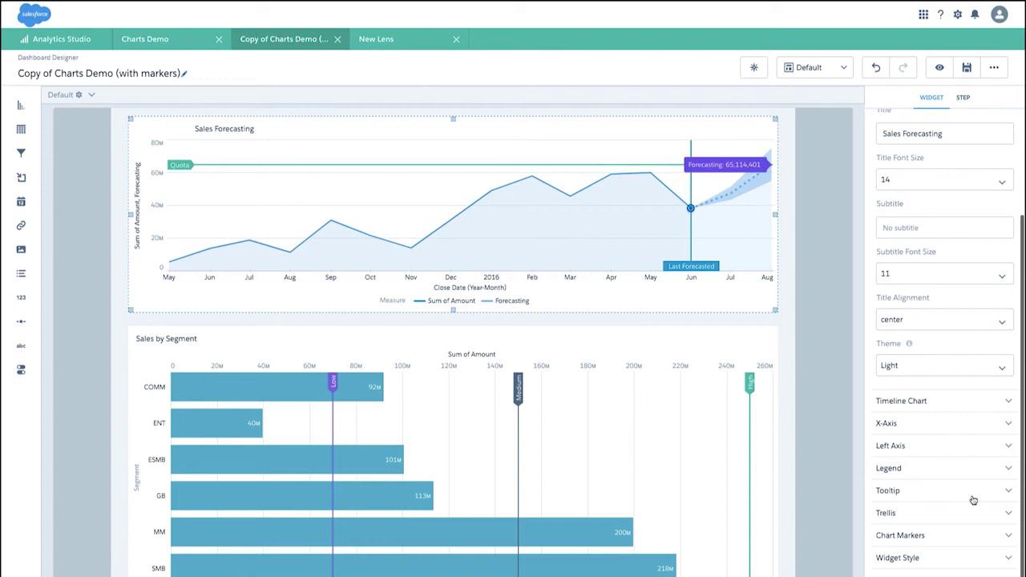
pyautogui.click(924, 533)
pyautogui.click(930, 525)
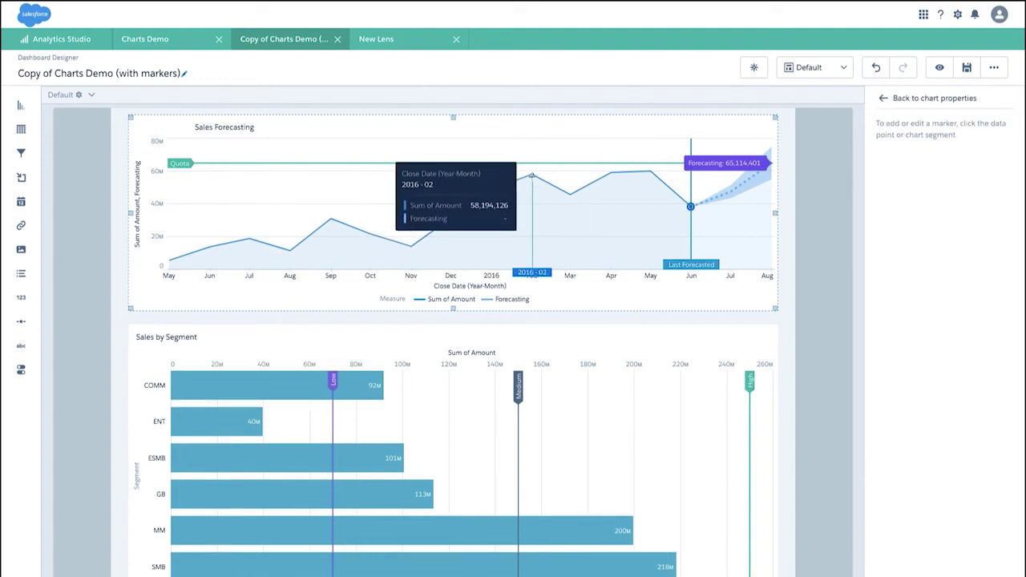
pyautogui.click(531, 174)
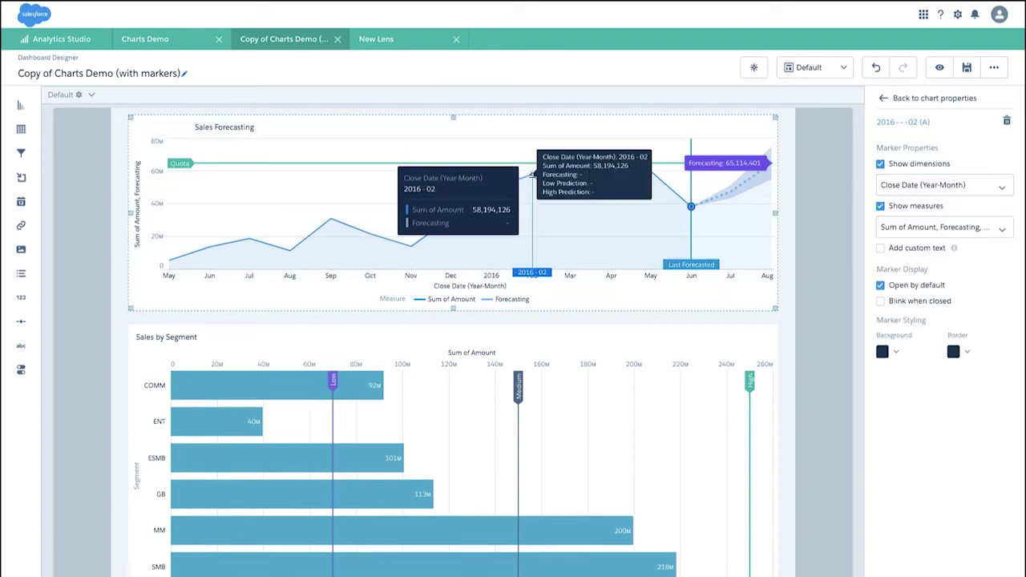
# Replace the marker's date and measure label with custom text 'Custom Event with $' plus the amount
pyautogui.click(882, 164)
pyautogui.click(881, 180)
pyautogui.click(881, 195)
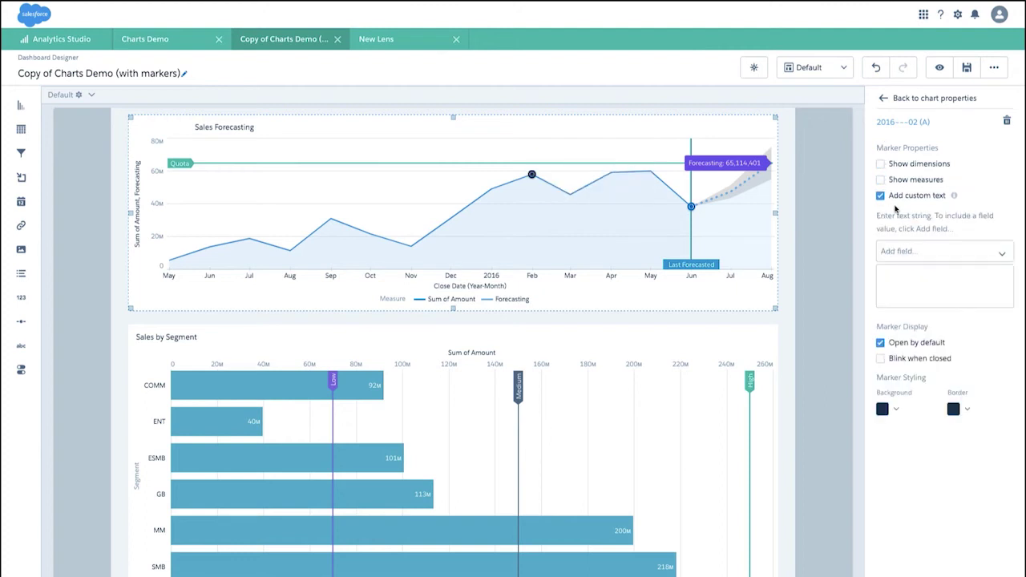
pyautogui.click(910, 253)
pyautogui.click(890, 291)
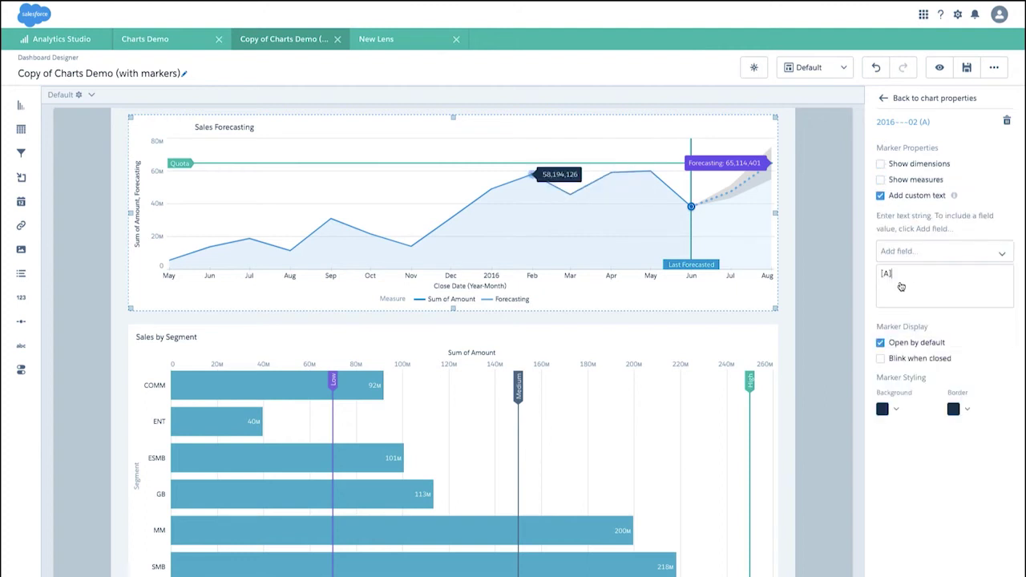
pyautogui.write('Custom Event ')
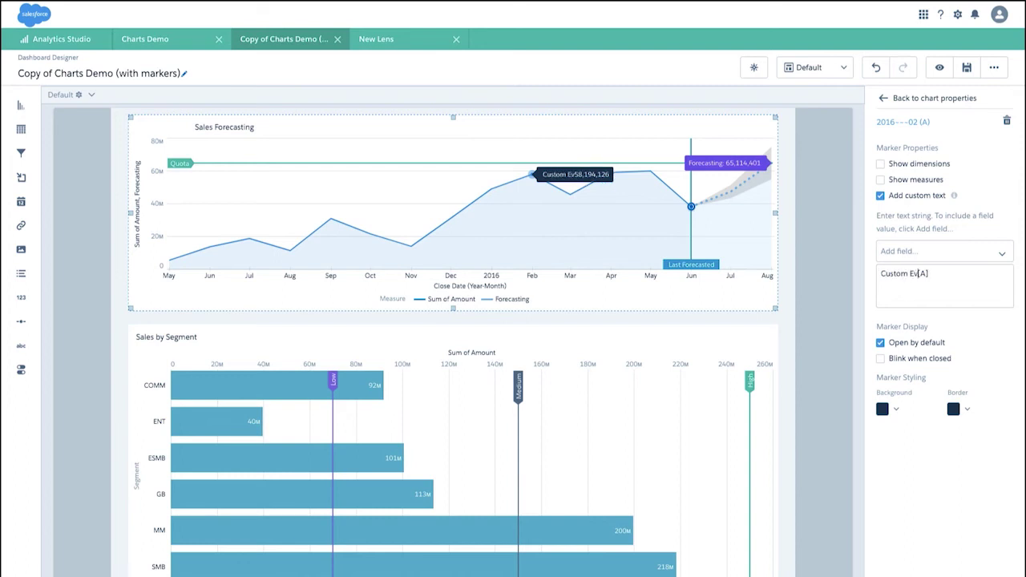
pyautogui.write('with ')
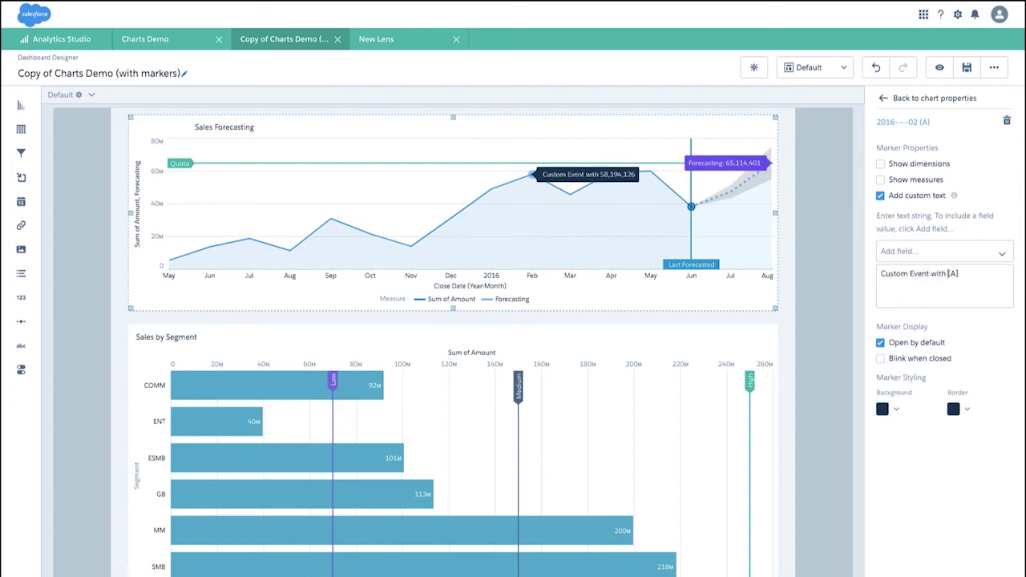
pyautogui.write('$')
# Make the marker blink when closed while keeping it open by default
pyautogui.click(882, 359)
pyautogui.click(882, 343)
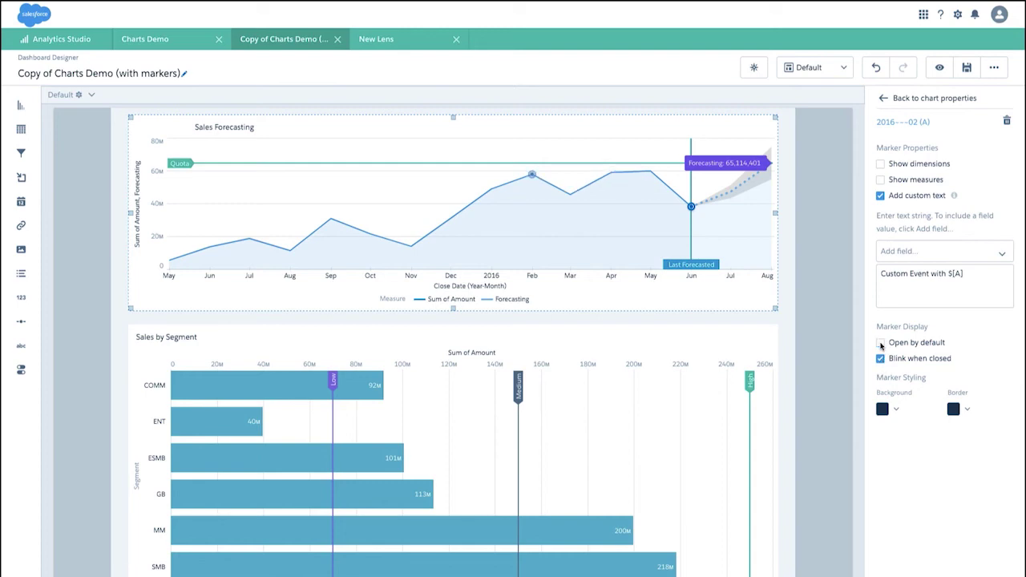
pyautogui.click(882, 344)
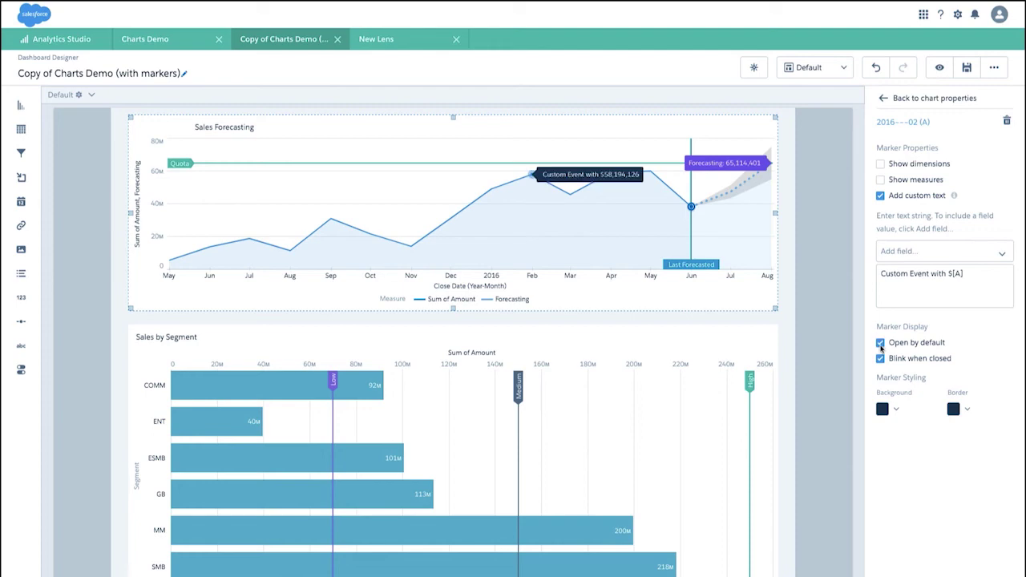
pyautogui.click(889, 99)
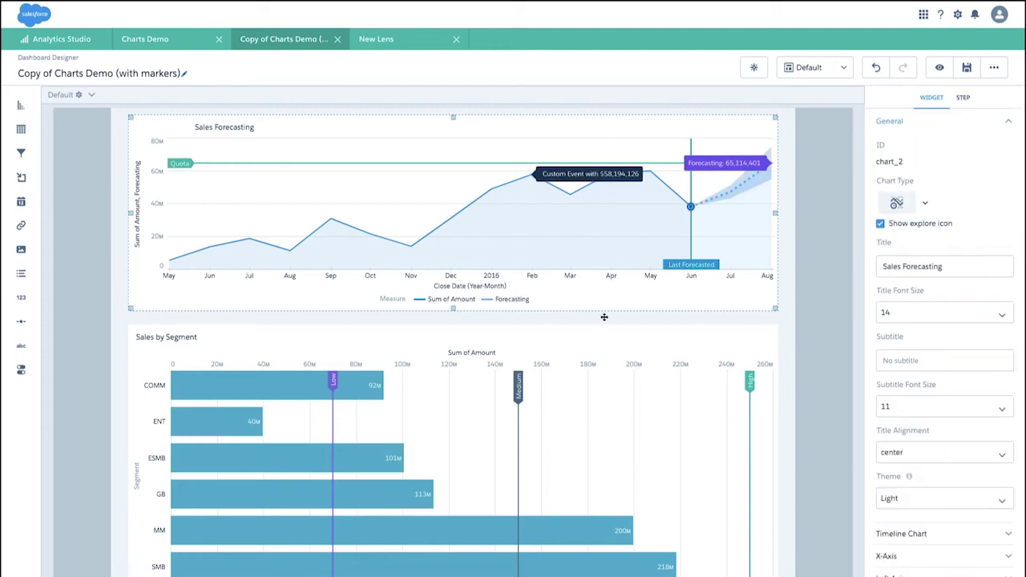
# Select the Sales by Segment chart and enable a customized tooltip with custom text
pyautogui.scroll(-3, 569, 376)
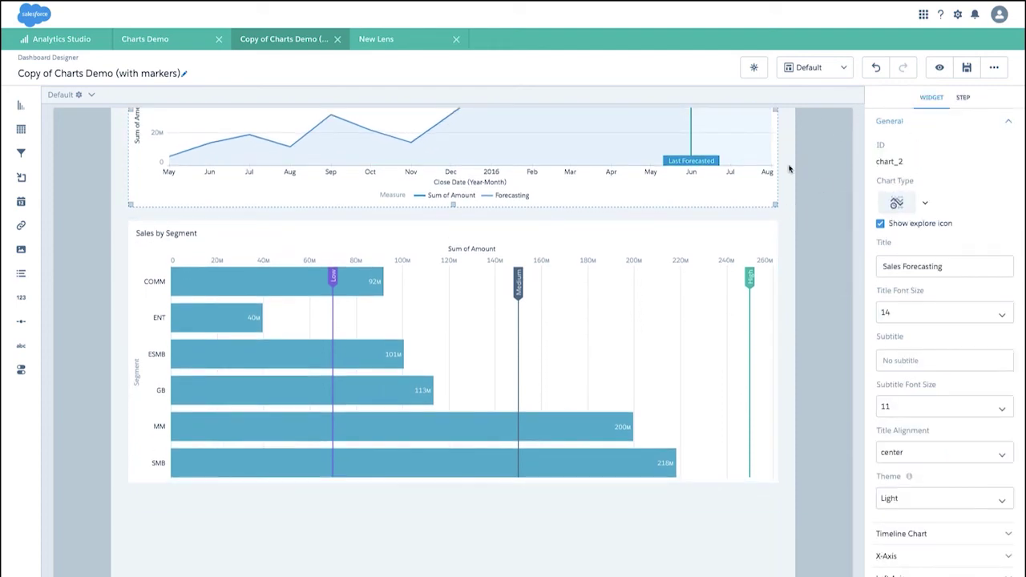
pyautogui.click(672, 339)
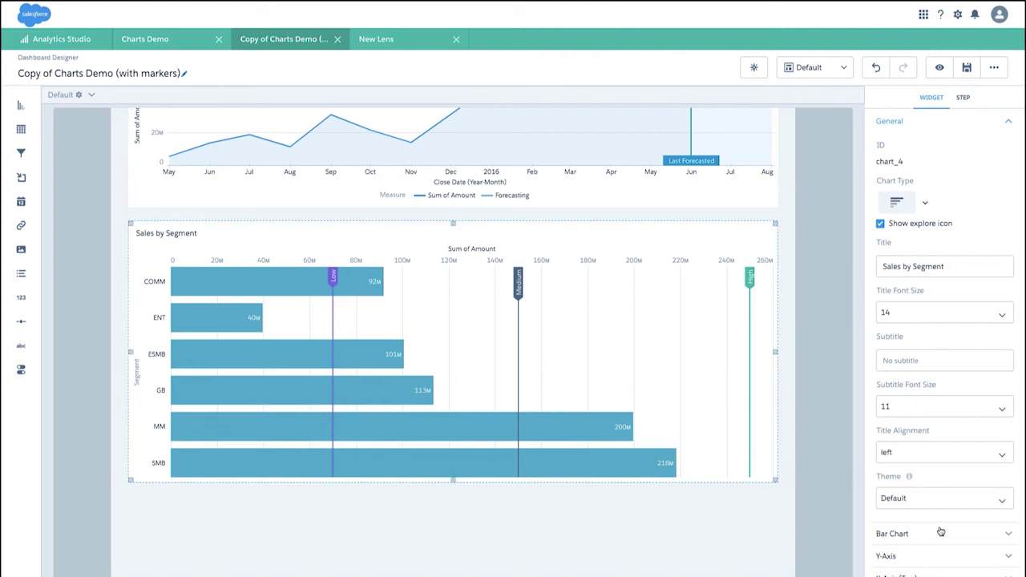
pyautogui.scroll(-3, 934, 538)
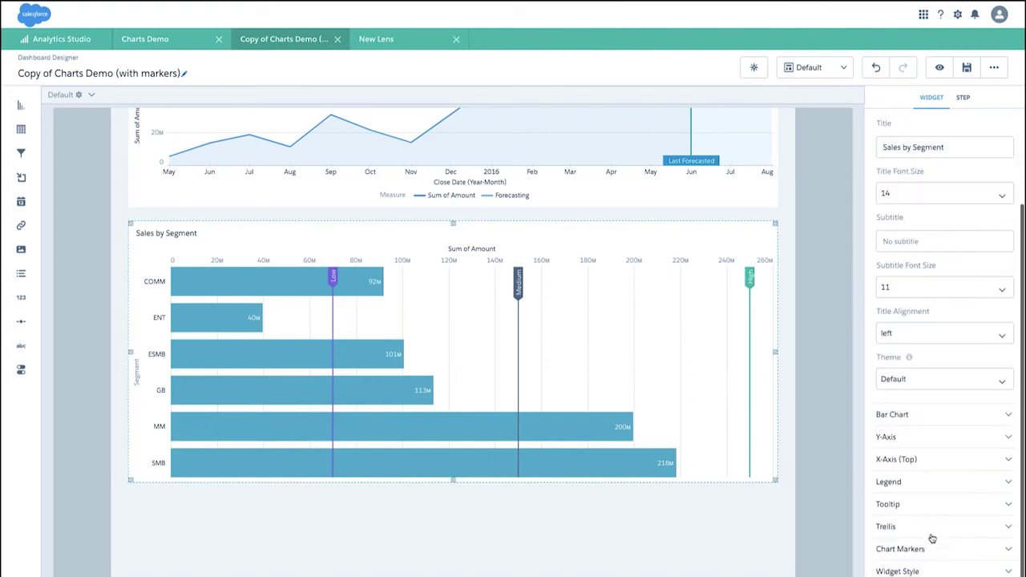
pyautogui.click(952, 492)
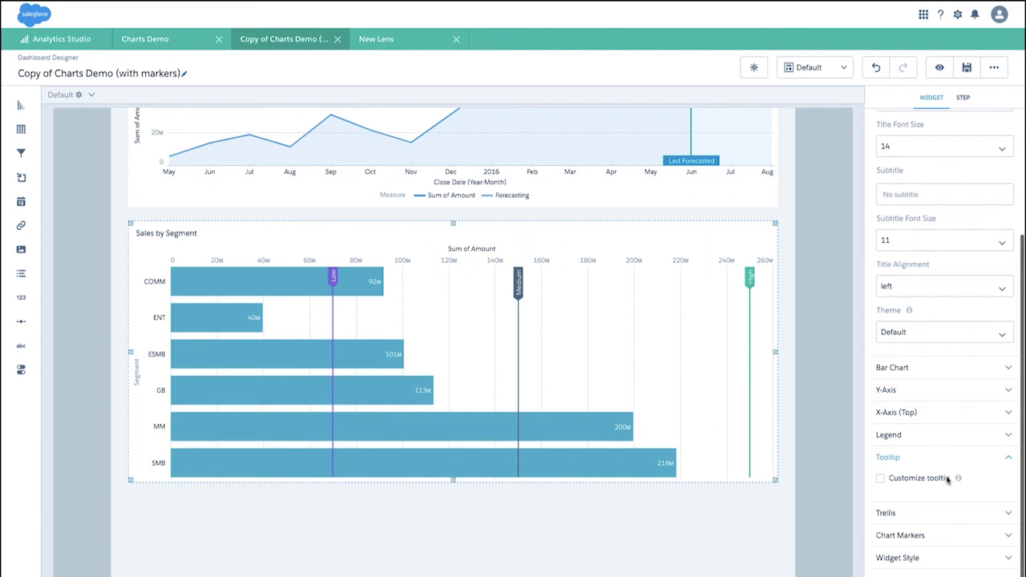
pyautogui.click(921, 480)
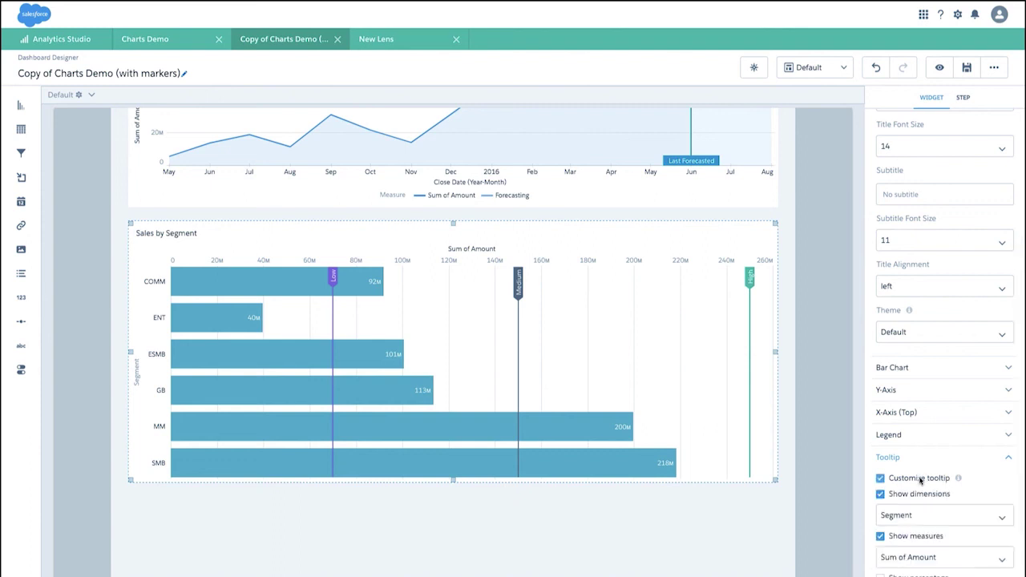
pyautogui.scroll(-1, 882, 482)
pyautogui.click(880, 522)
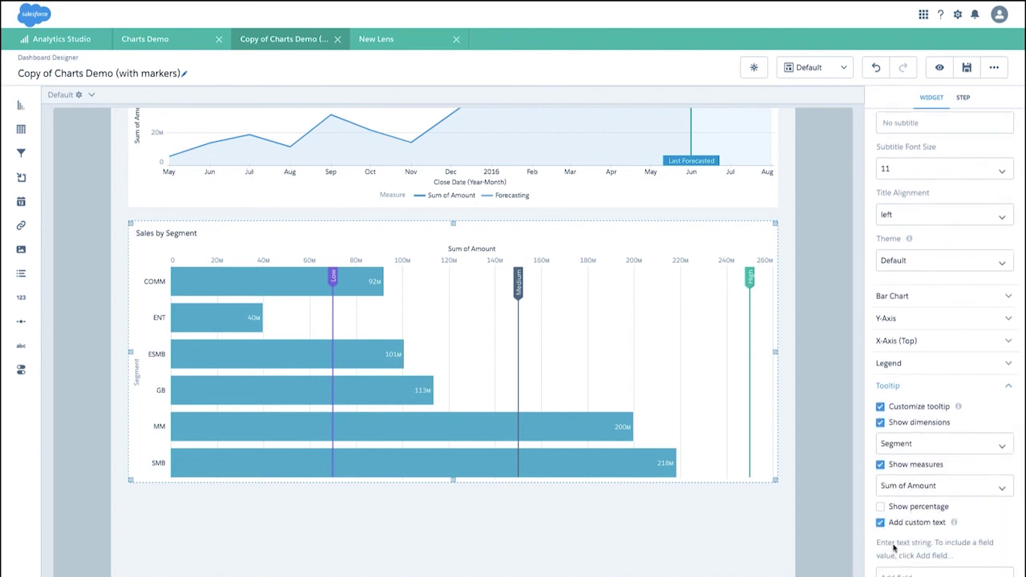
# Insert Sum of Amount into the tooltip text, prefixed with a $ sign
pyautogui.scroll(-1, 912, 409)
pyautogui.click(916, 485)
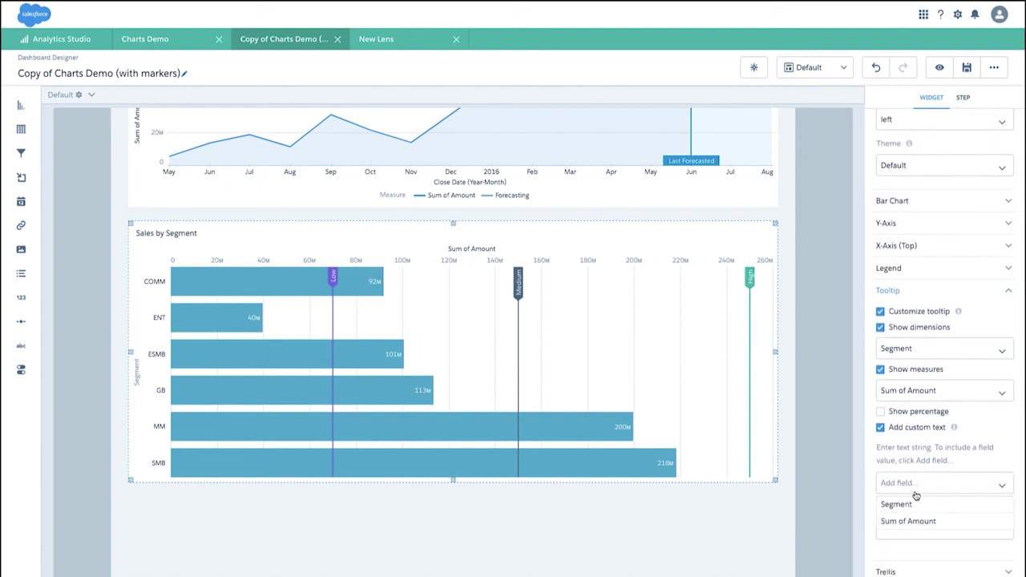
pyautogui.click(919, 521)
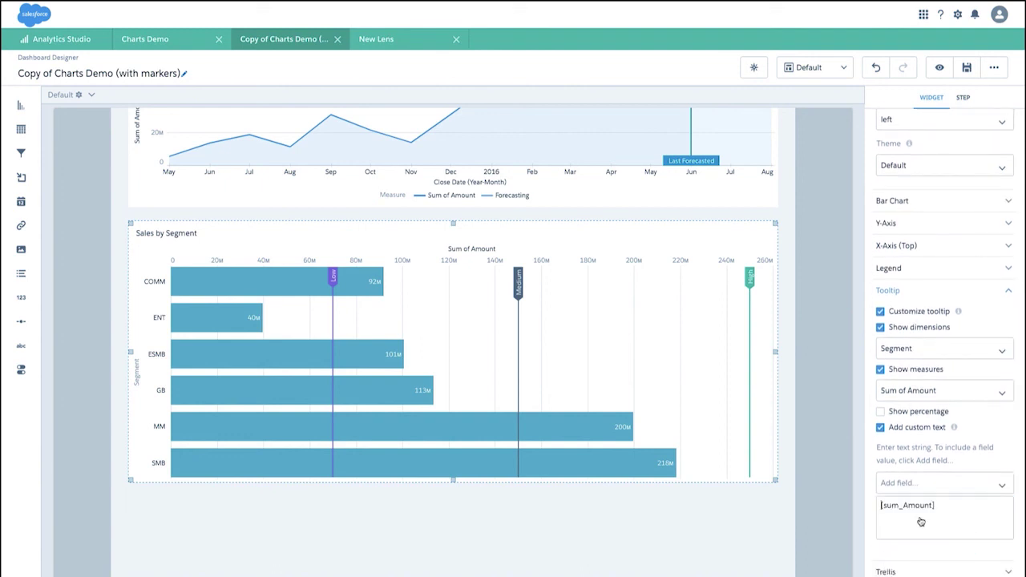
pyautogui.press('Home')
pyautogui.write('$')
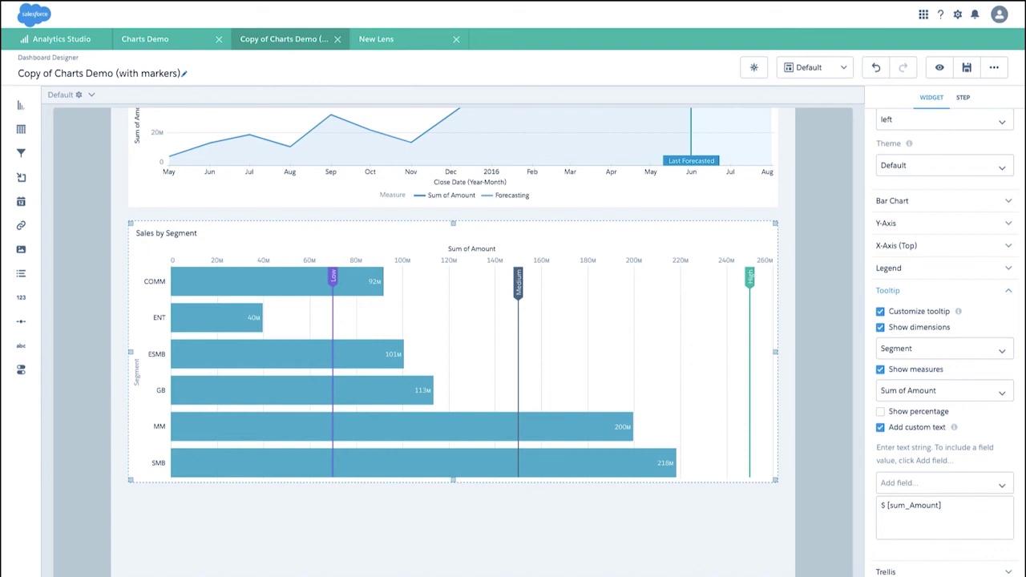